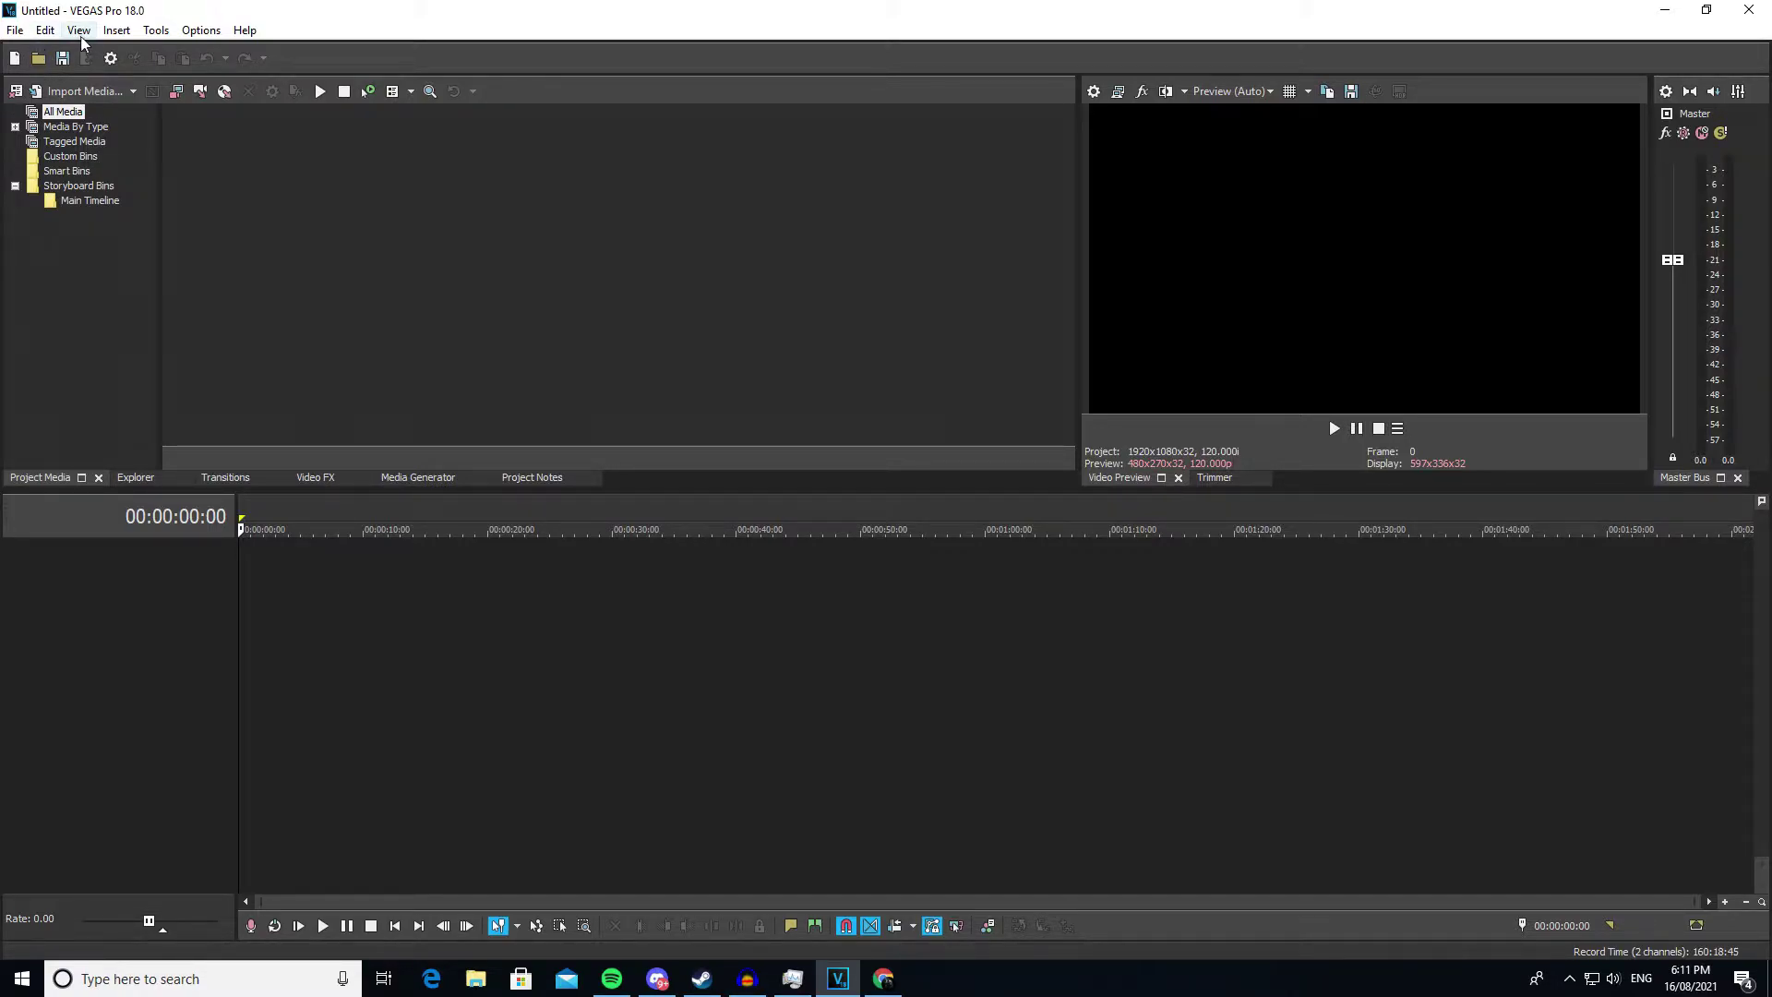
Step: Open the Preferences dialog from the Options menu
left_click(201, 30)
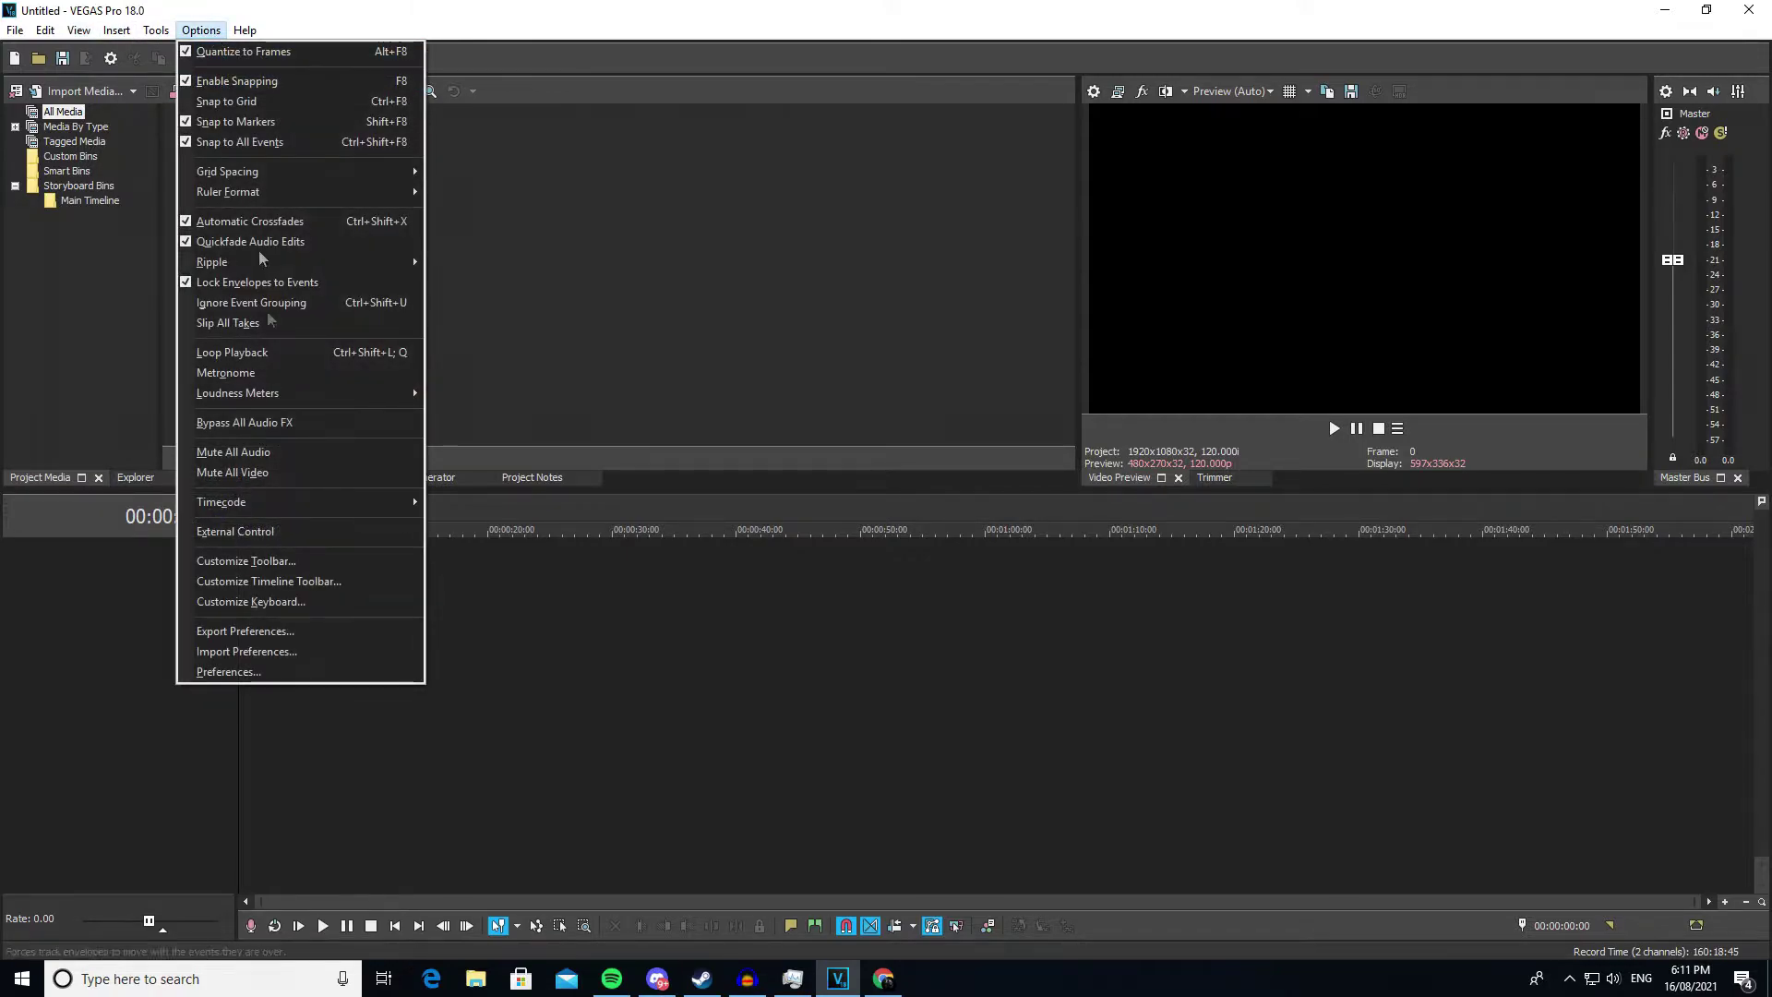
left_click(272, 671)
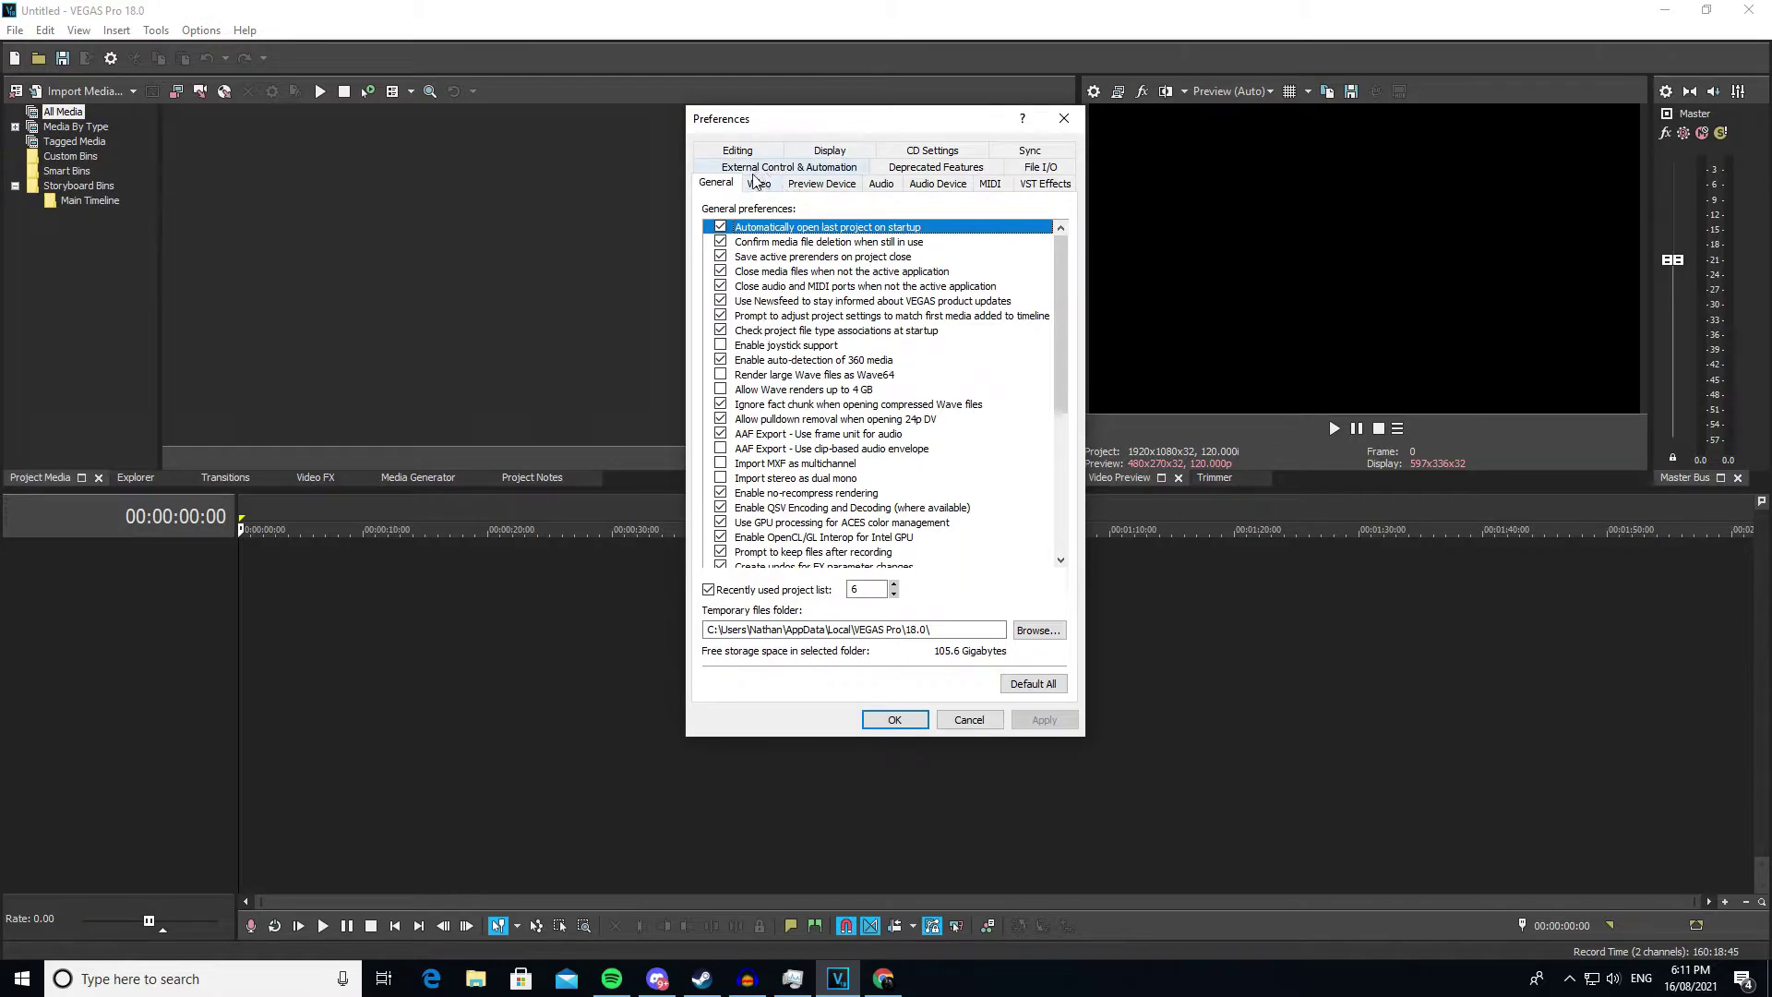
Step: Enable the QuickTime plugin under Deprecated Features and apply the change
left_click(943, 169)
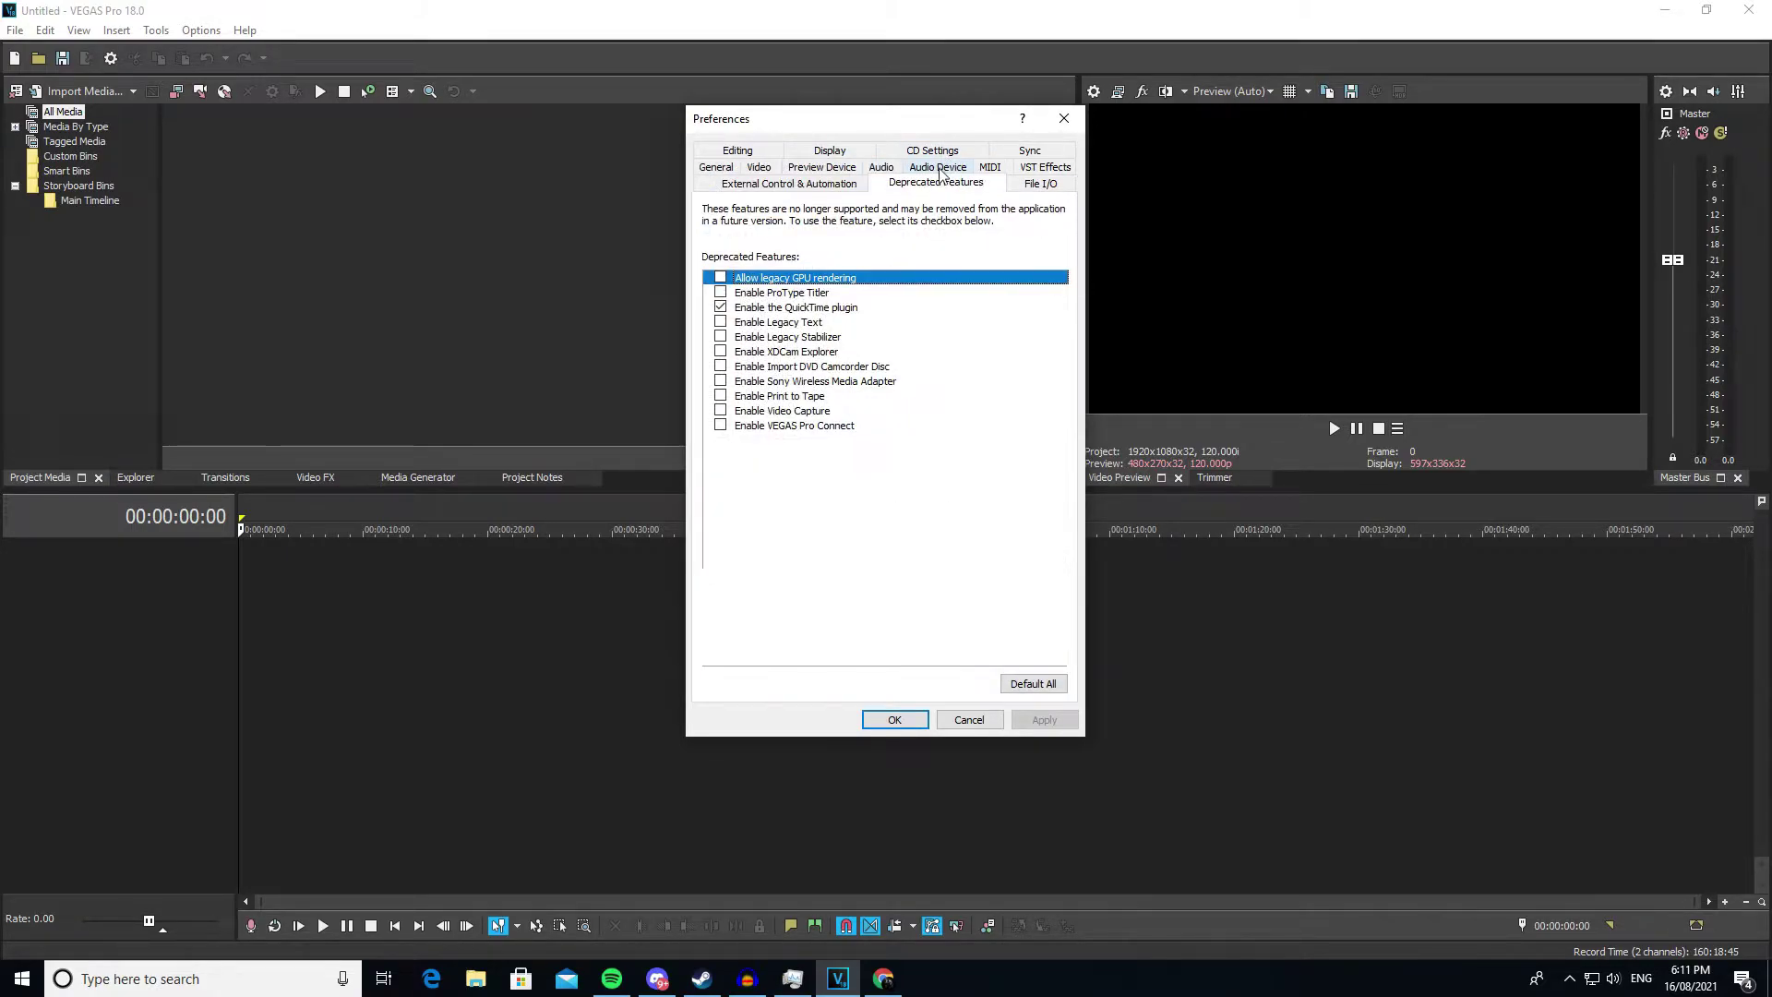
left_click(778, 308)
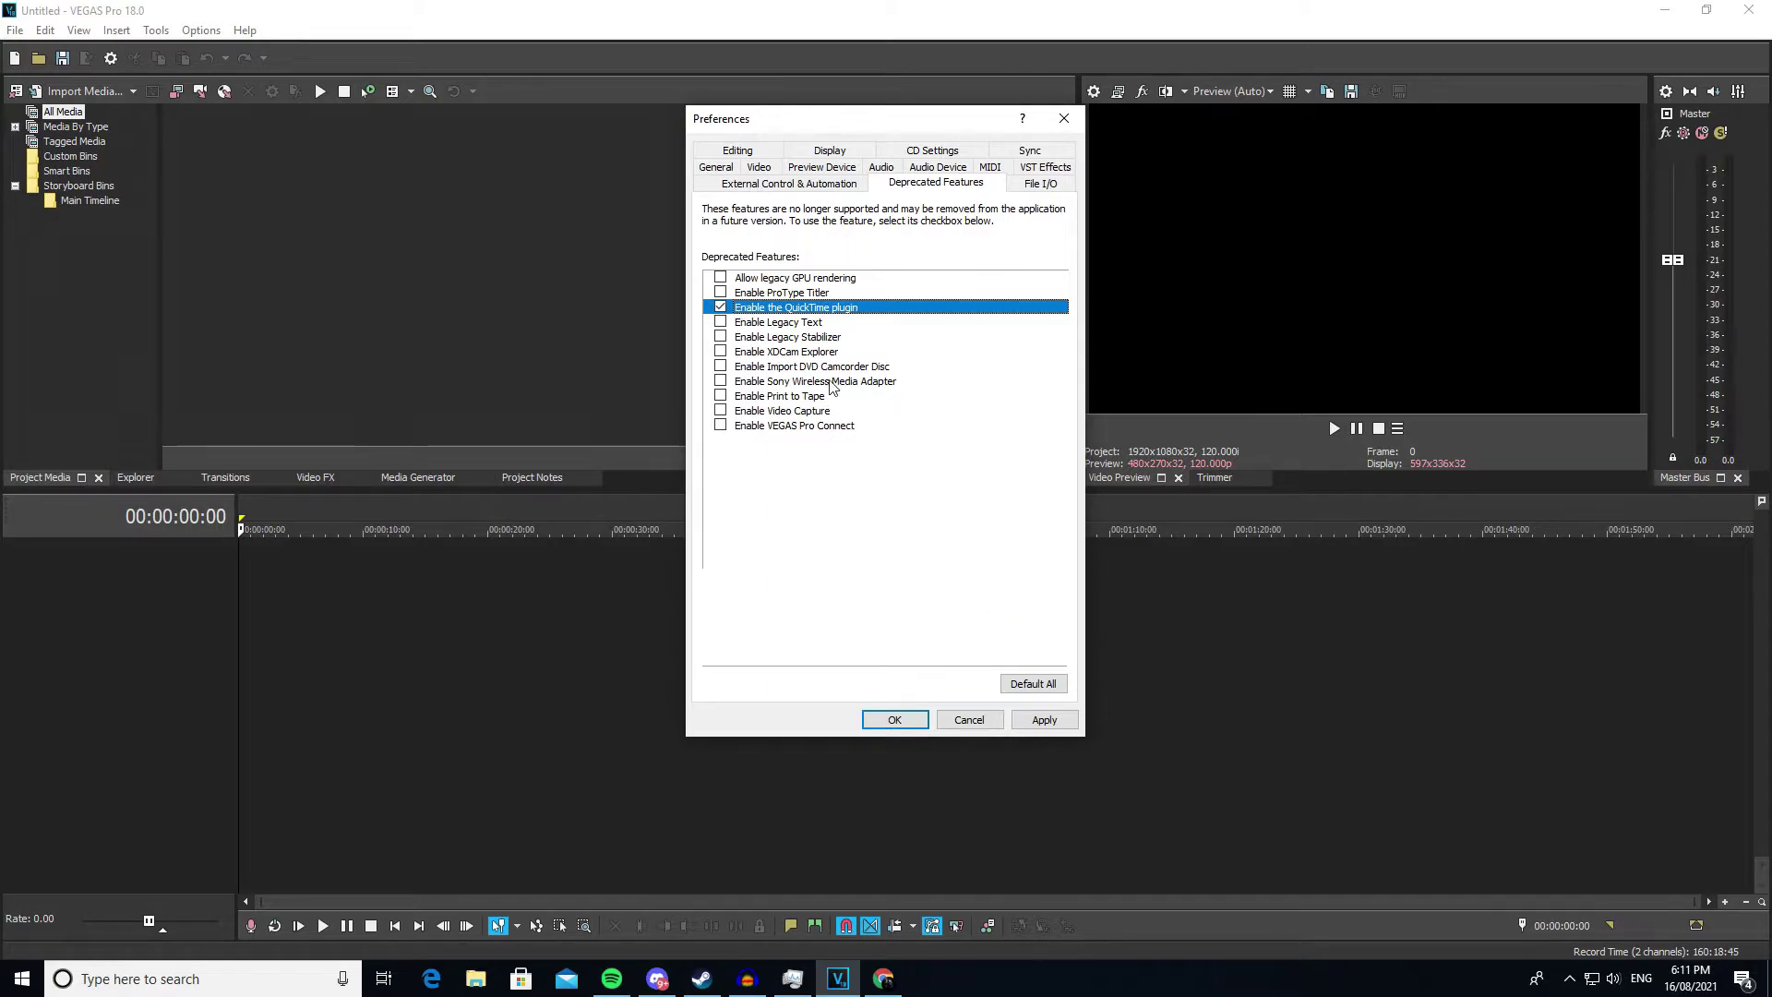
left_click(1038, 720)
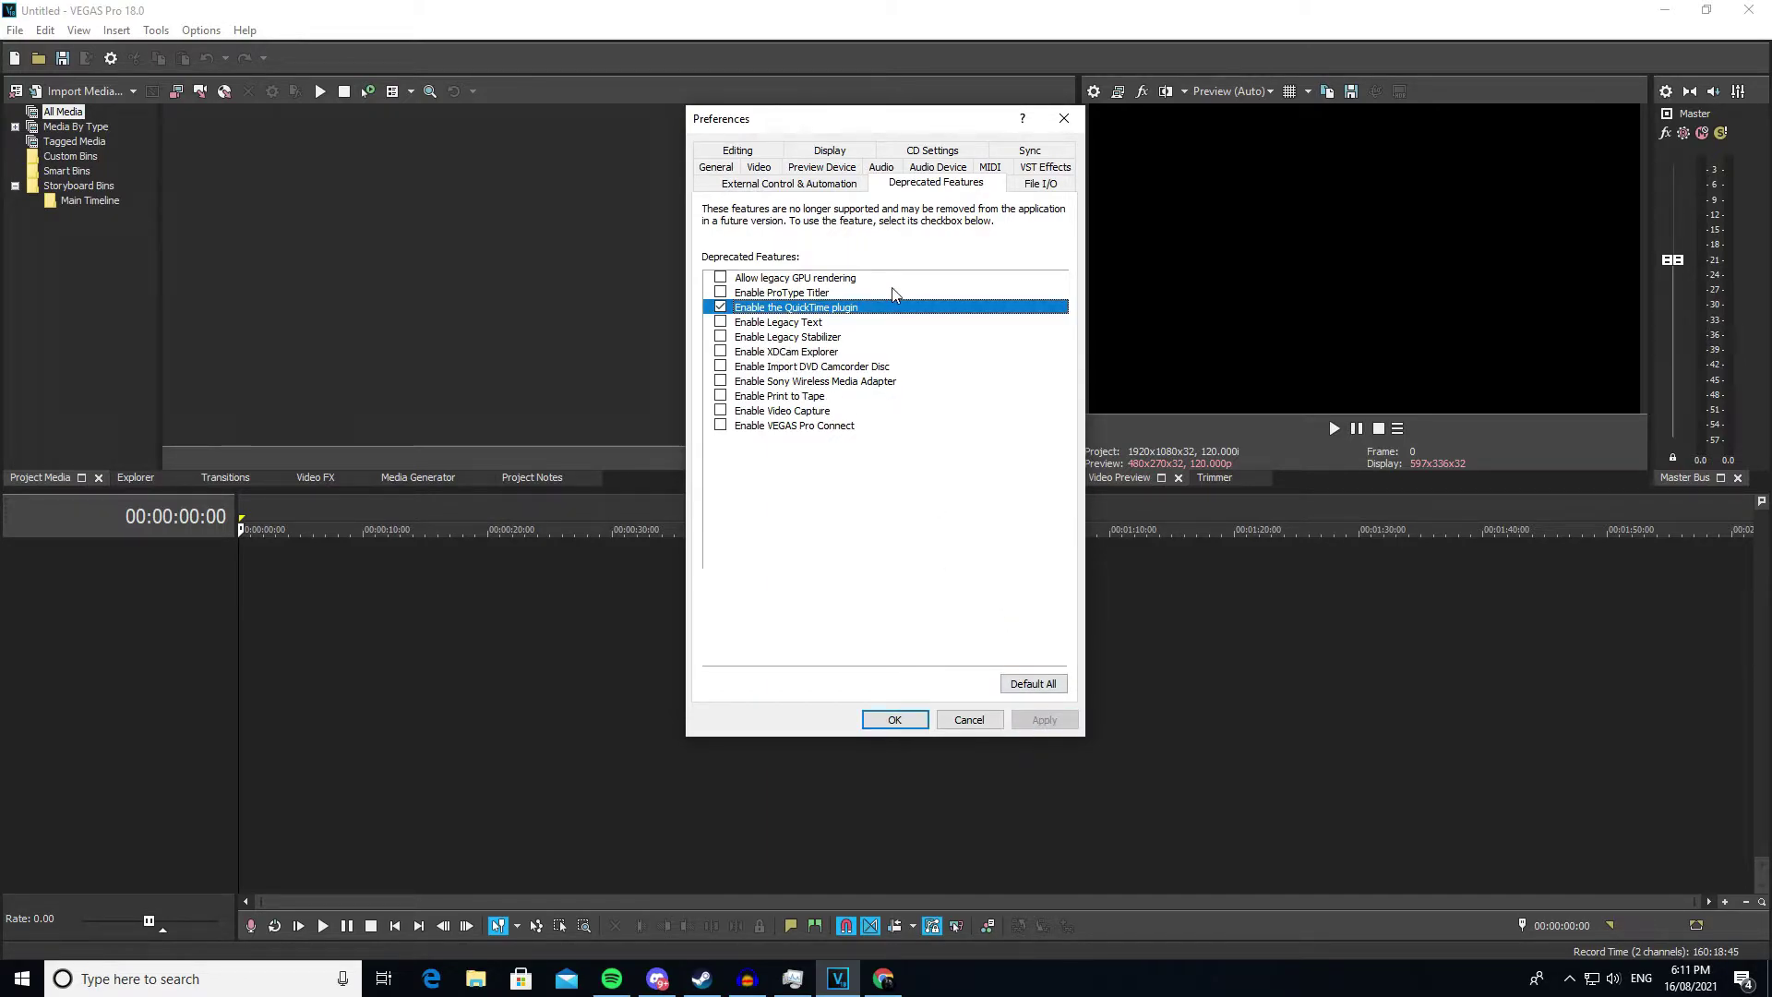
left_click(1035, 185)
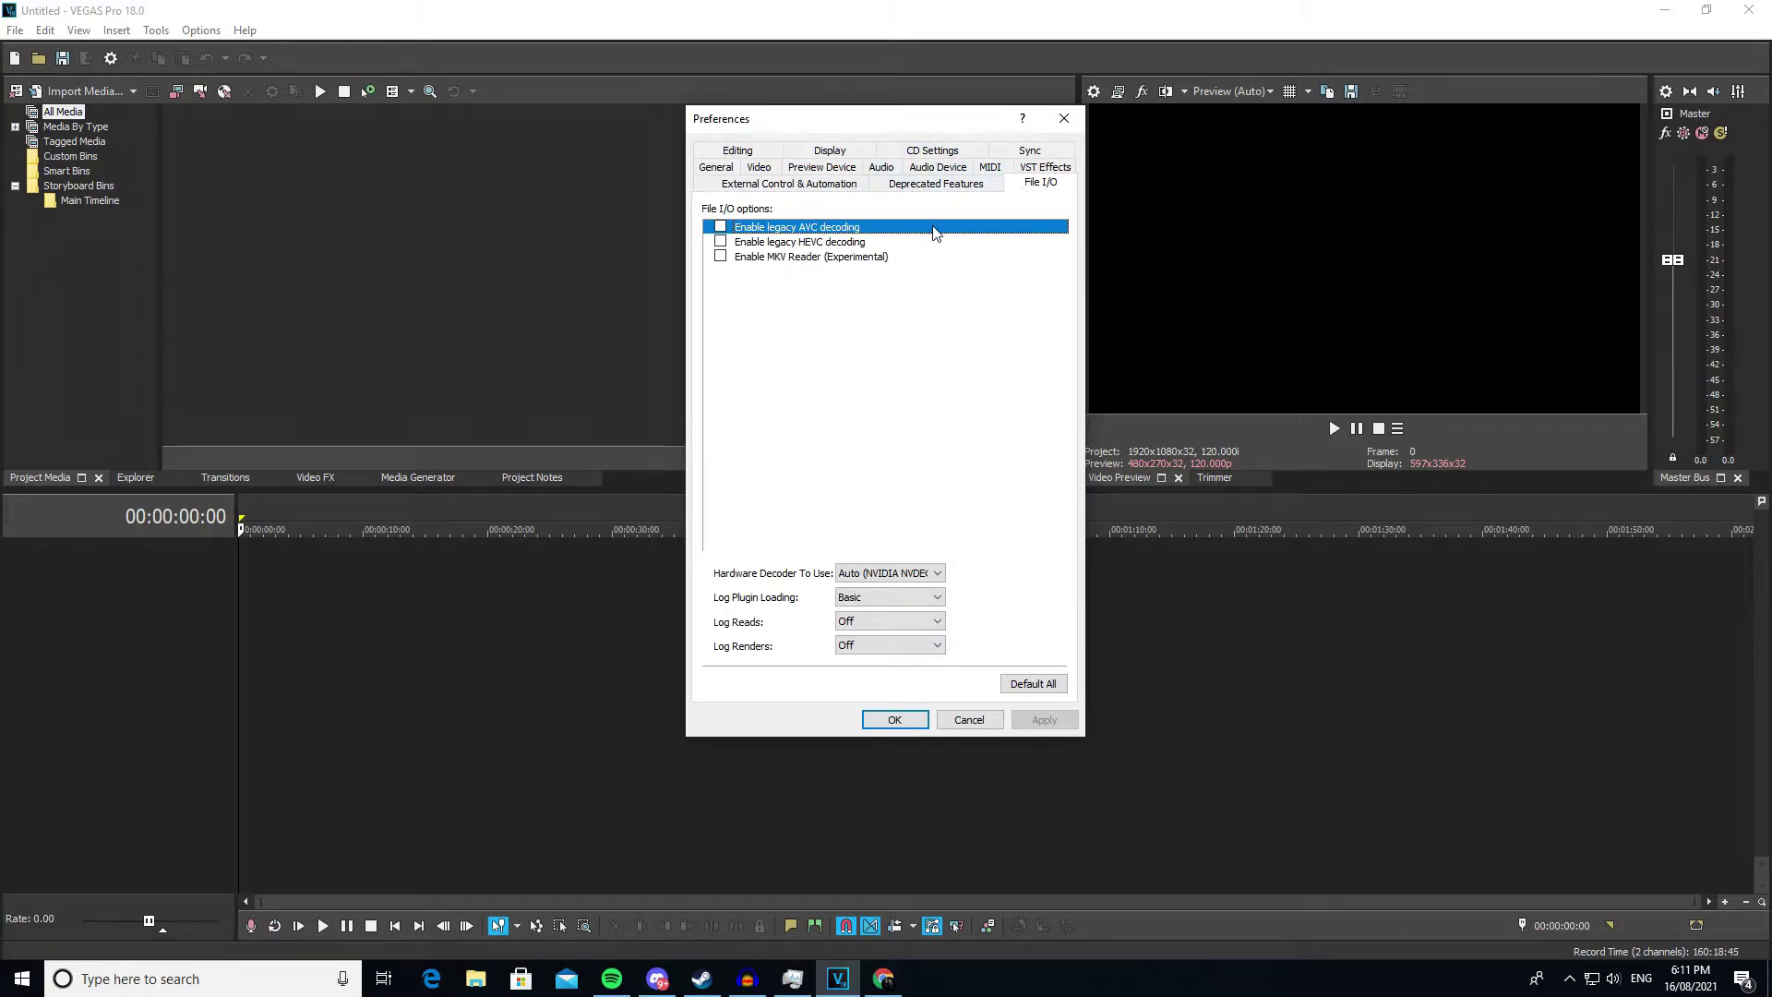
Step: Turn on legacy AVC decoding, legacy HEVC decoding and the experimental MKV reader
left_click(720, 228)
left_click(721, 243)
left_click(720, 257)
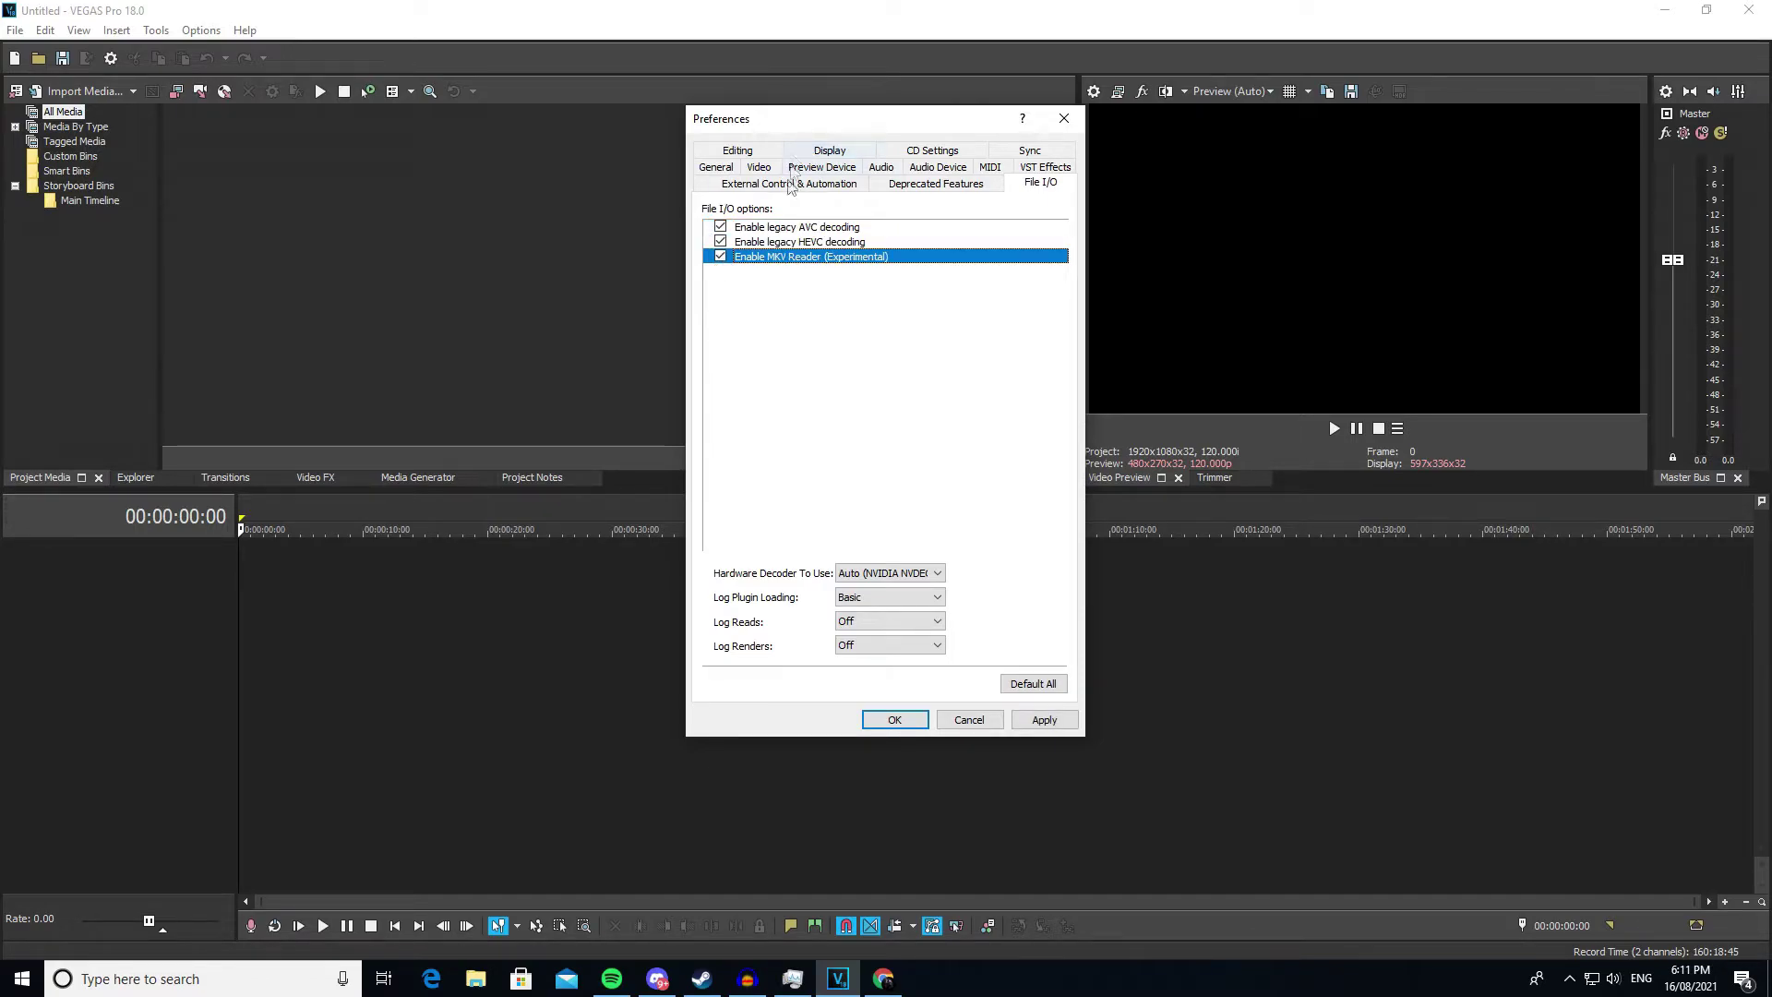
left_click(789, 230)
left_click(827, 258)
left_click(721, 257)
left_click(720, 228)
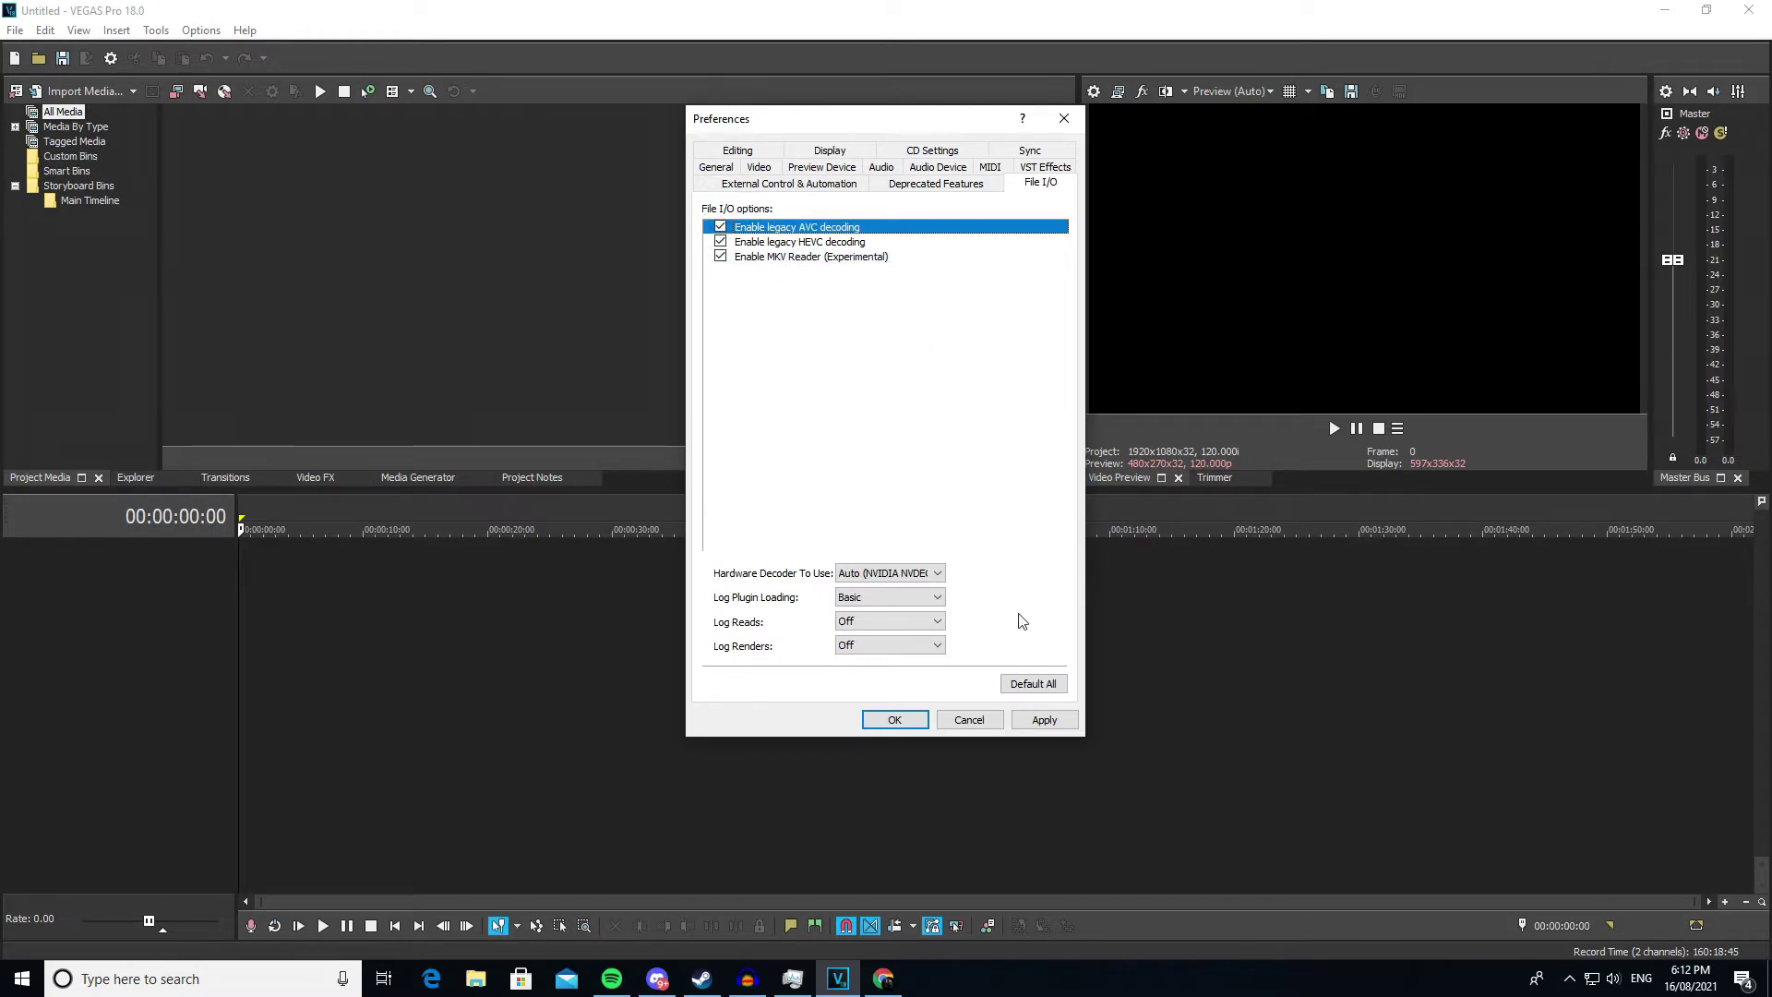
Step: Apply the decoding changes, acknowledge the restart notice, and close Preferences with OK
left_click(1044, 720)
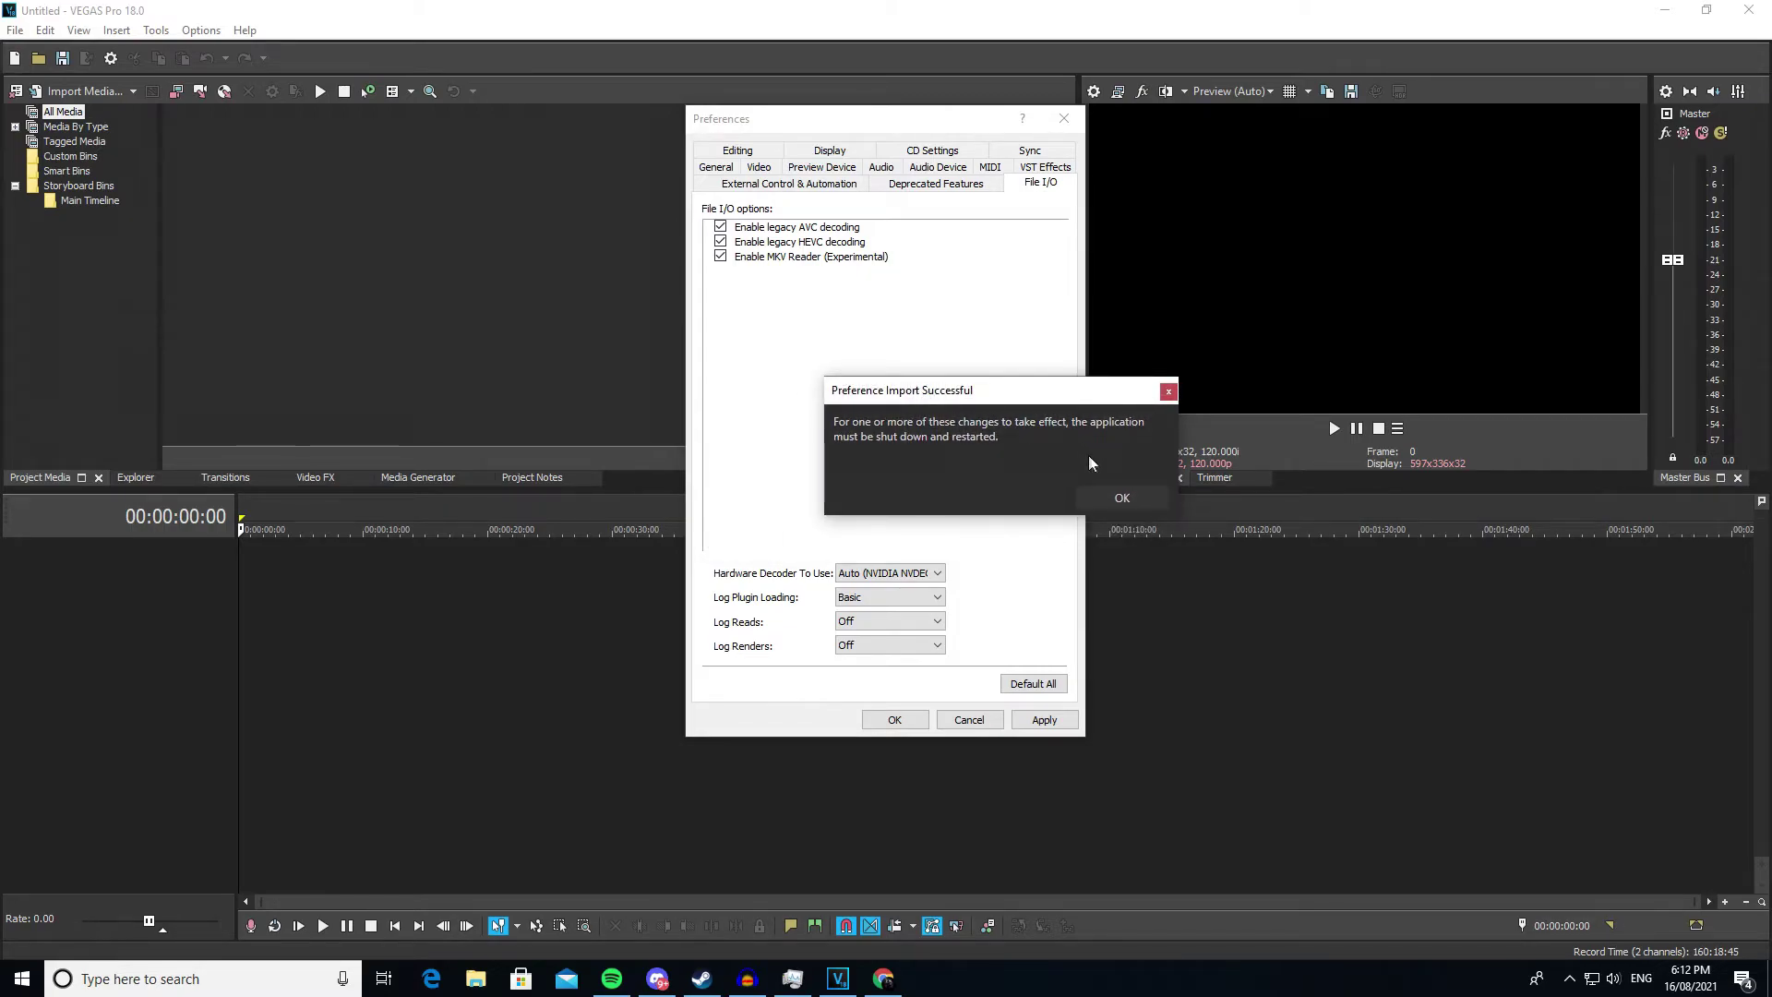
left_click(1129, 499)
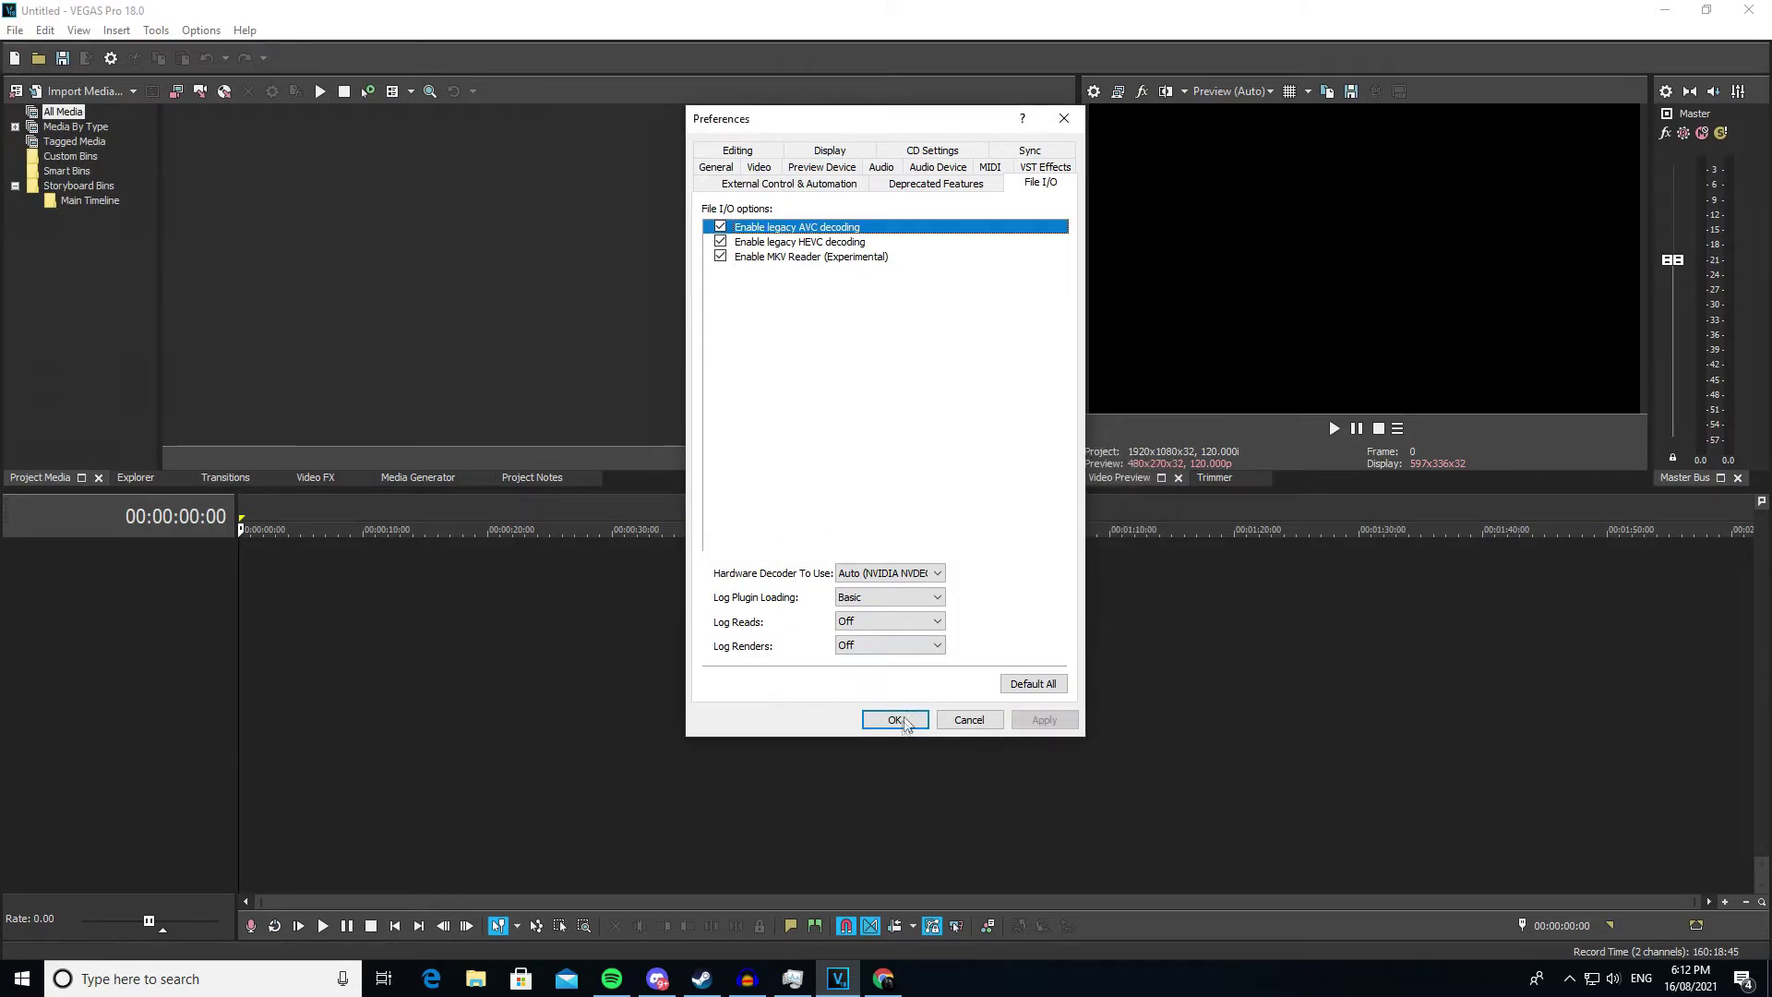
left_click(902, 723)
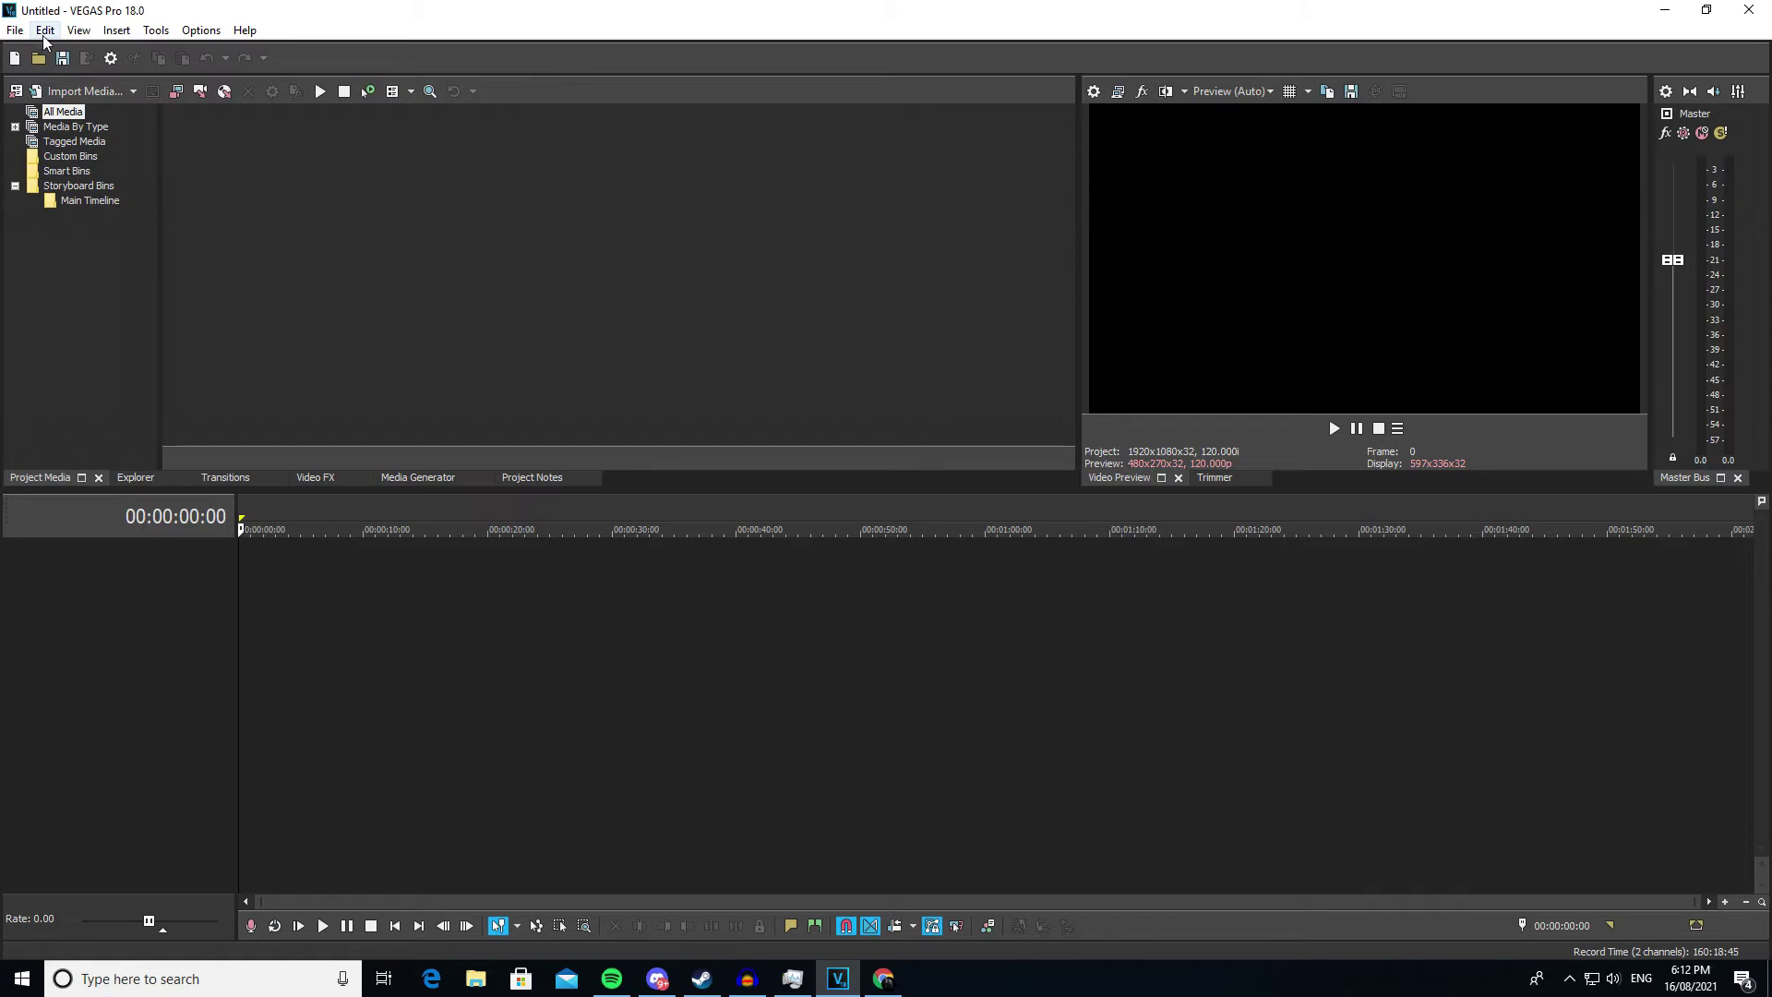